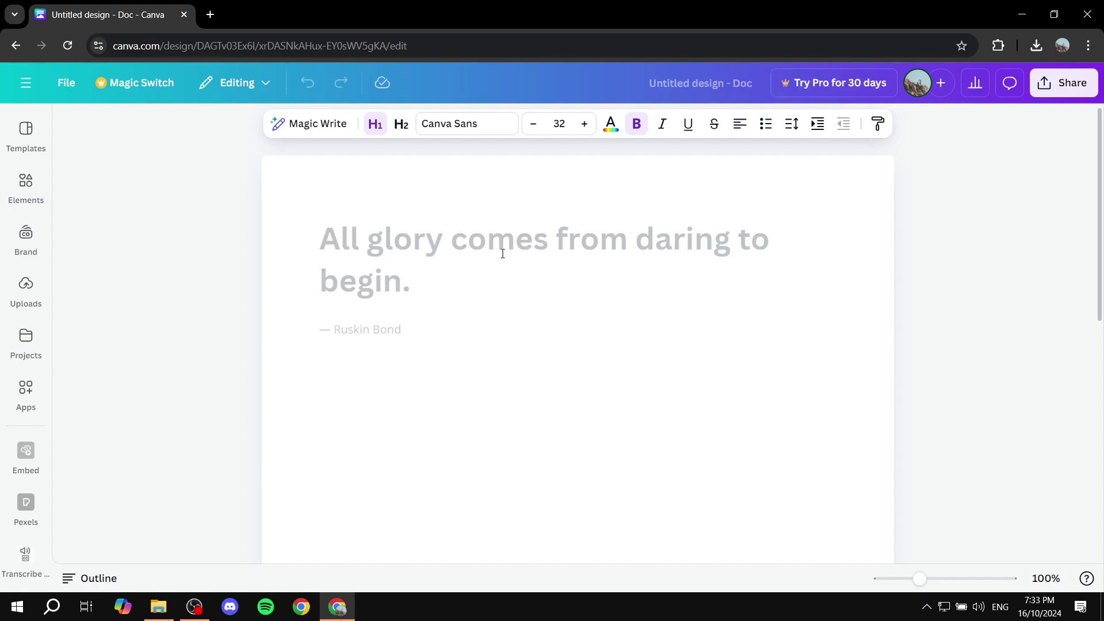
Apply the brown cover letter template to the blank Doc from the Templates panel
{"action": "left_click", "coordinate": [26, 132]}
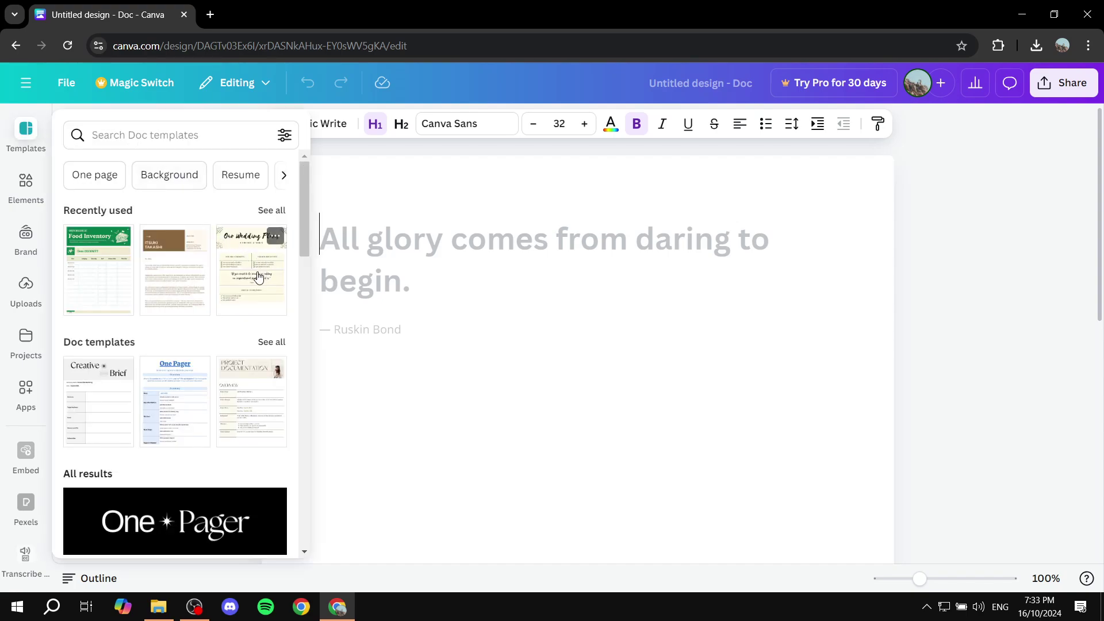
{"action": "left_click", "coordinate": [187, 267]}
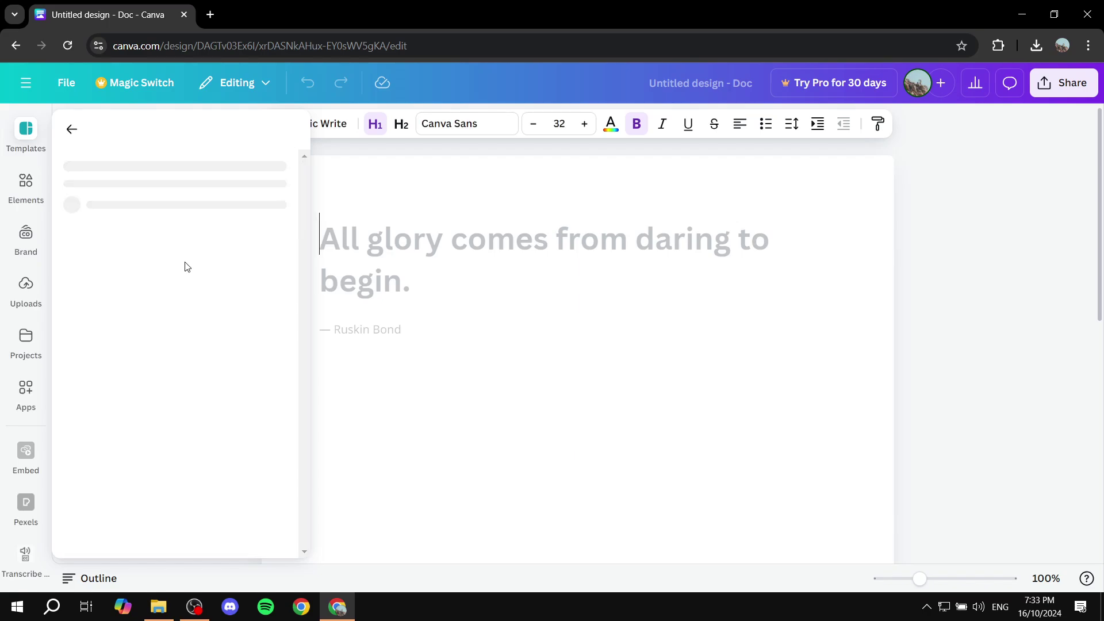
{"action": "key", "text": "Escape"}
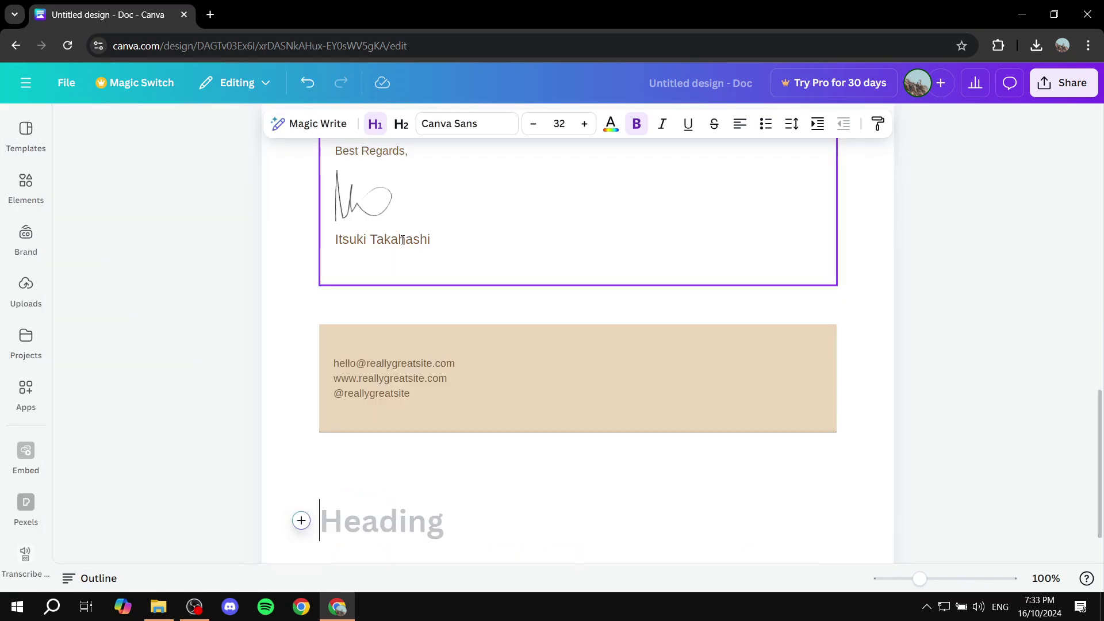
{"action": "scroll", "coordinate": [421, 323], "scroll_direction": "down", "scroll_amount": 1}
{"action": "scroll", "coordinate": [383, 339], "scroll_direction": "up", "scroll_amount": 5}
{"action": "scroll", "coordinate": [384, 340], "scroll_direction": "up", "scroll_amount": 7}
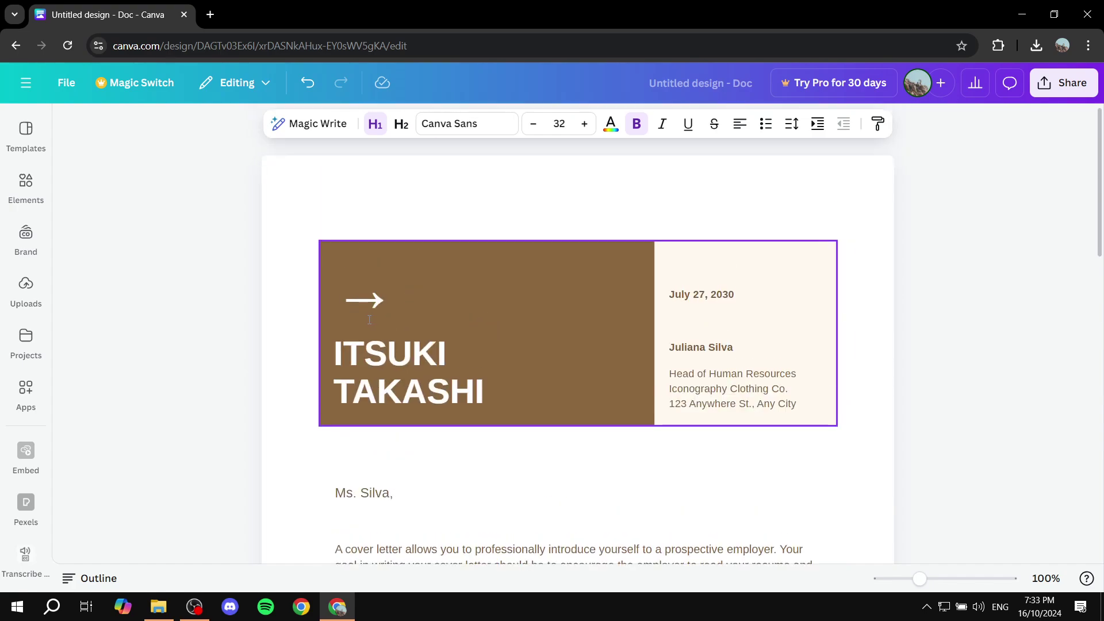
Replace it with the green-and-grey cover letter template from More like this, then close the panel
{"action": "left_click", "coordinate": [38, 142]}
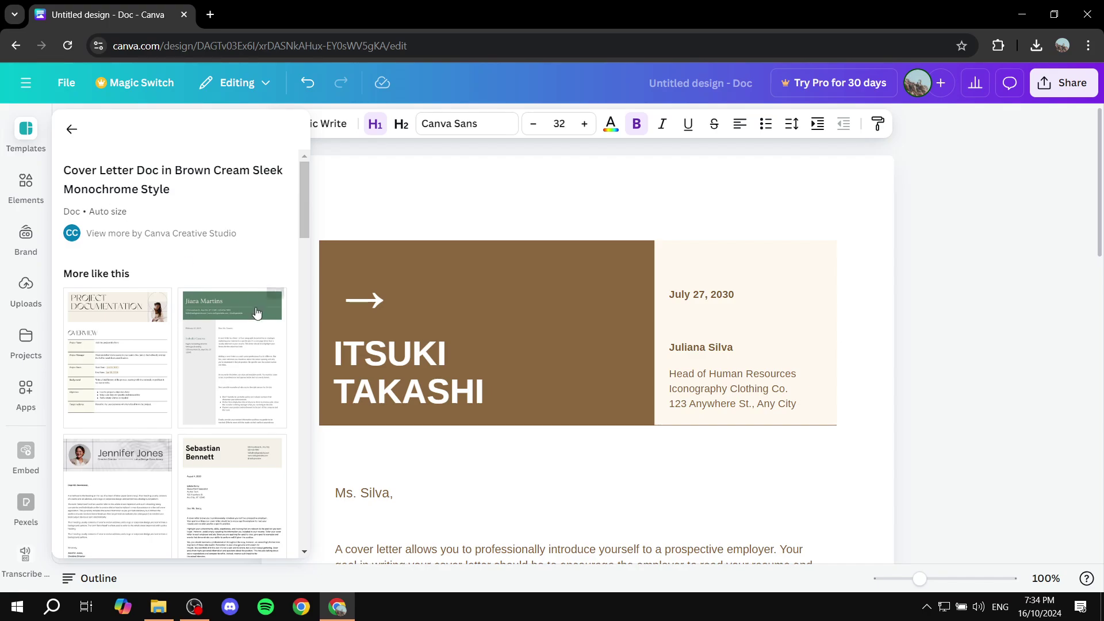
{"action": "left_click", "coordinate": [247, 339]}
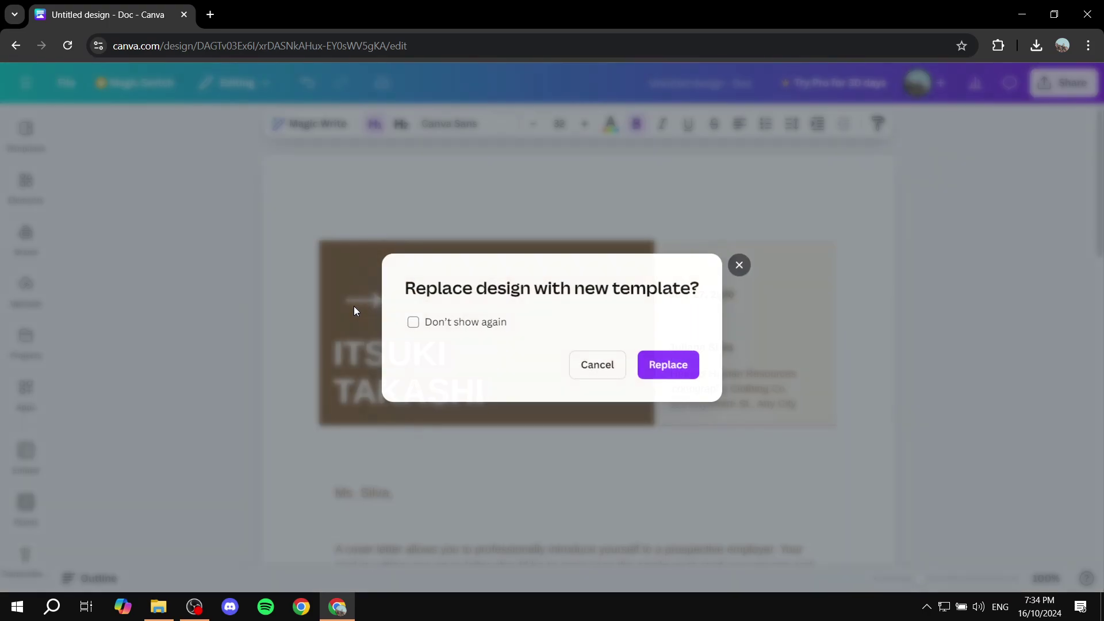
{"action": "left_click", "coordinate": [665, 369]}
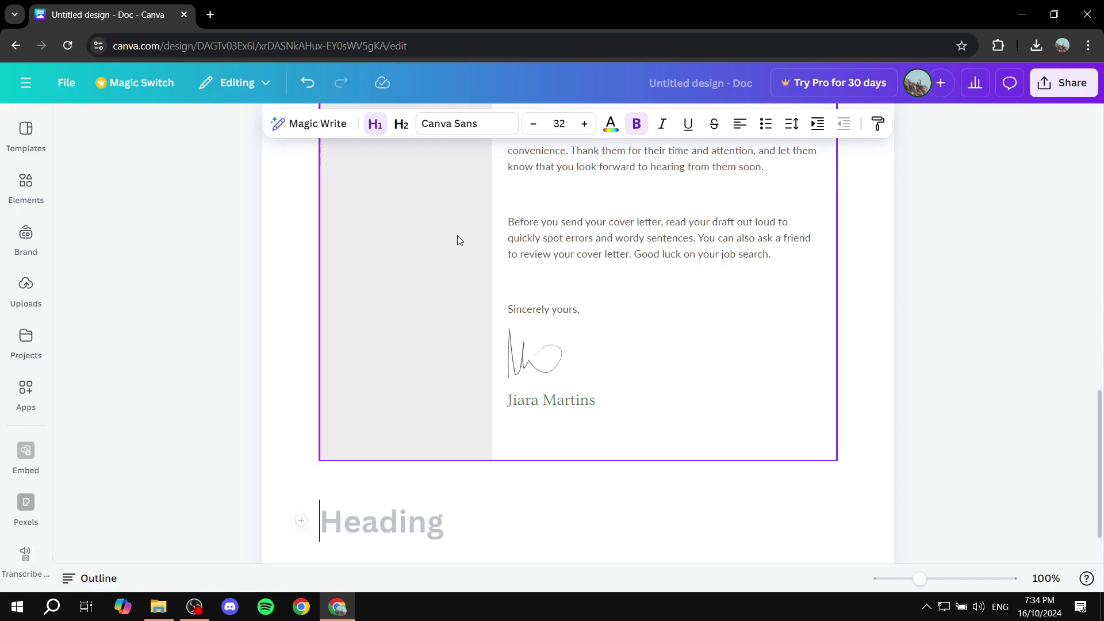
{"action": "scroll", "coordinate": [402, 293], "scroll_direction": "up", "scroll_amount": 10}
{"action": "scroll", "coordinate": [402, 297], "scroll_direction": "up", "scroll_amount": 5}
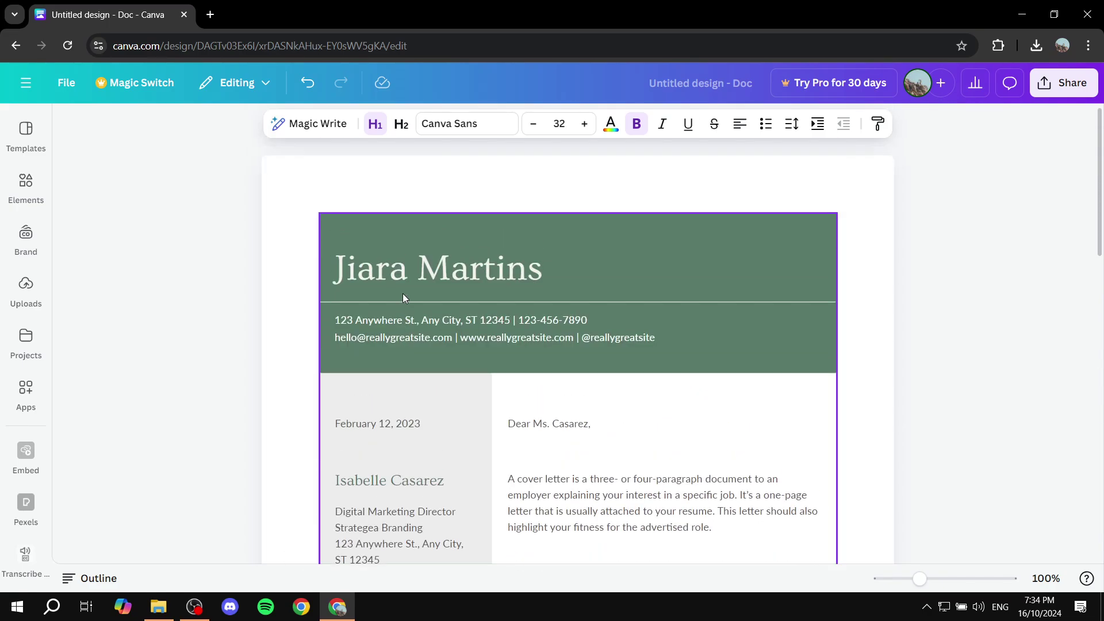
{"action": "left_click", "coordinate": [22, 137]}
{"action": "scroll", "coordinate": [217, 444], "scroll_direction": "down", "scroll_amount": 6}
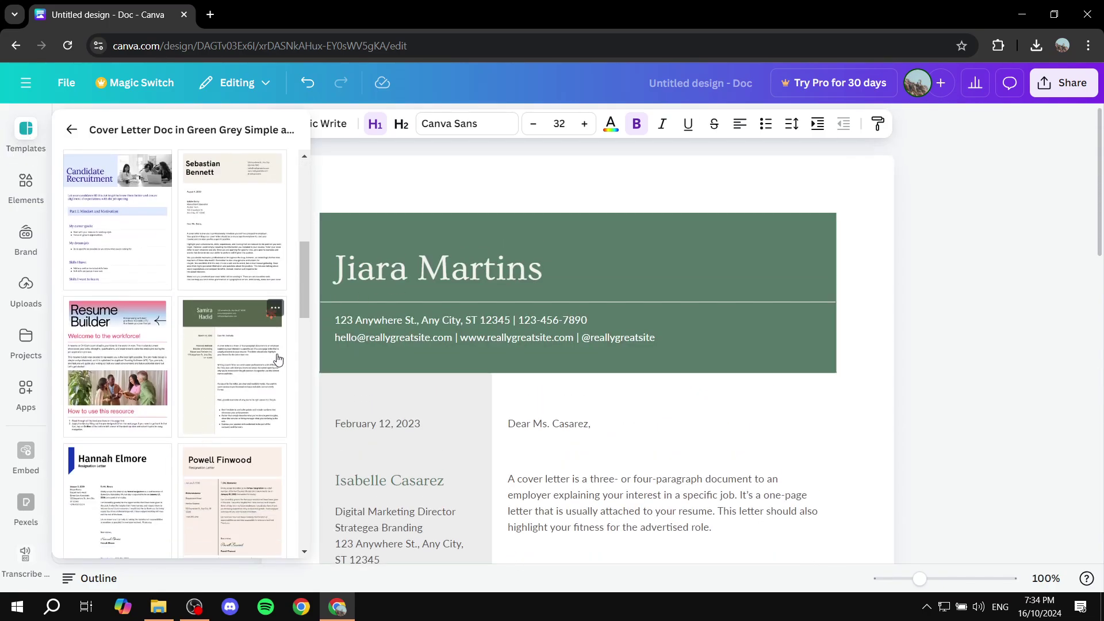
{"action": "scroll", "coordinate": [270, 368], "scroll_direction": "up", "scroll_amount": 8}
{"action": "left_click", "coordinate": [350, 175]}
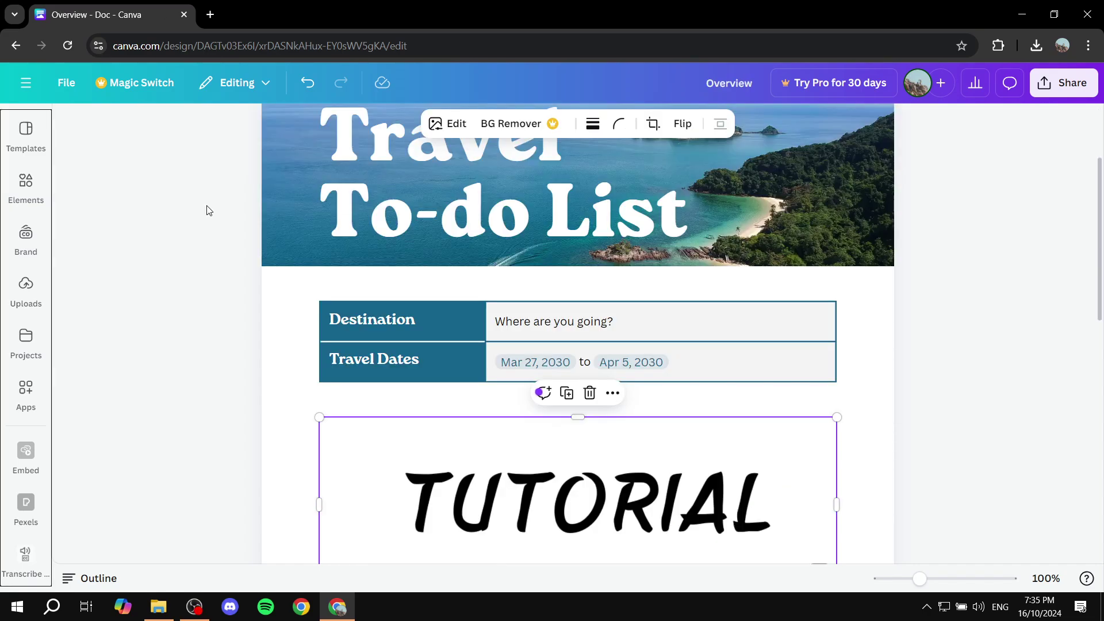
Scroll through the Travel To-do List header, destination/travel-dates table, checklist and 'Where to next?' section
{"action": "scroll", "coordinate": [208, 211], "scroll_direction": "up", "scroll_amount": 3}
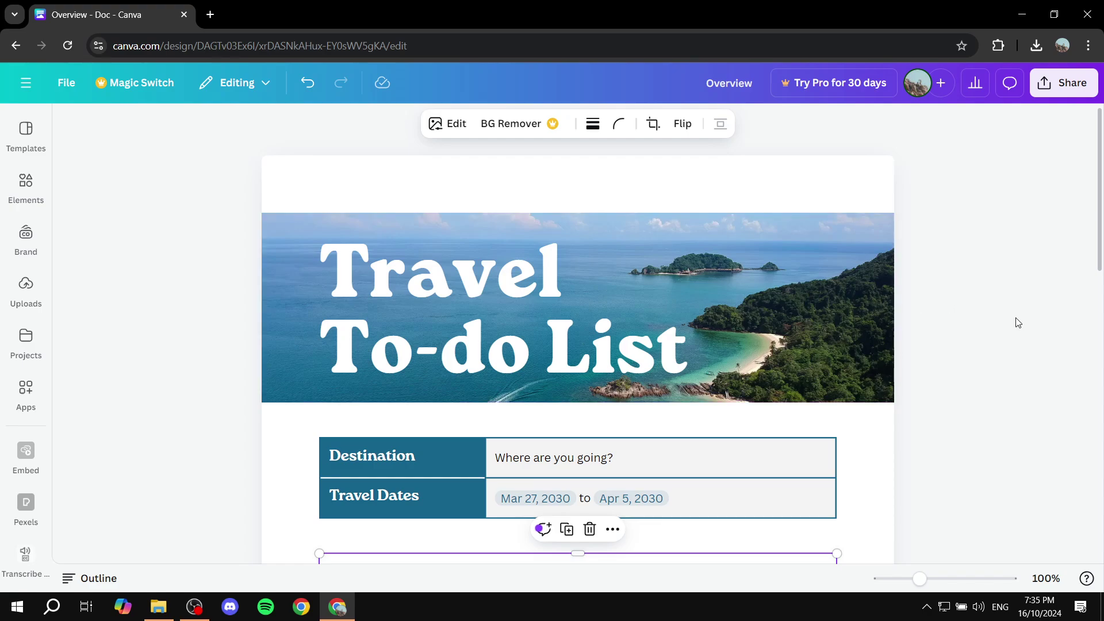
{"action": "scroll", "coordinate": [1016, 320], "scroll_direction": "down", "scroll_amount": 6}
{"action": "scroll", "coordinate": [968, 329], "scroll_direction": "down", "scroll_amount": 5}
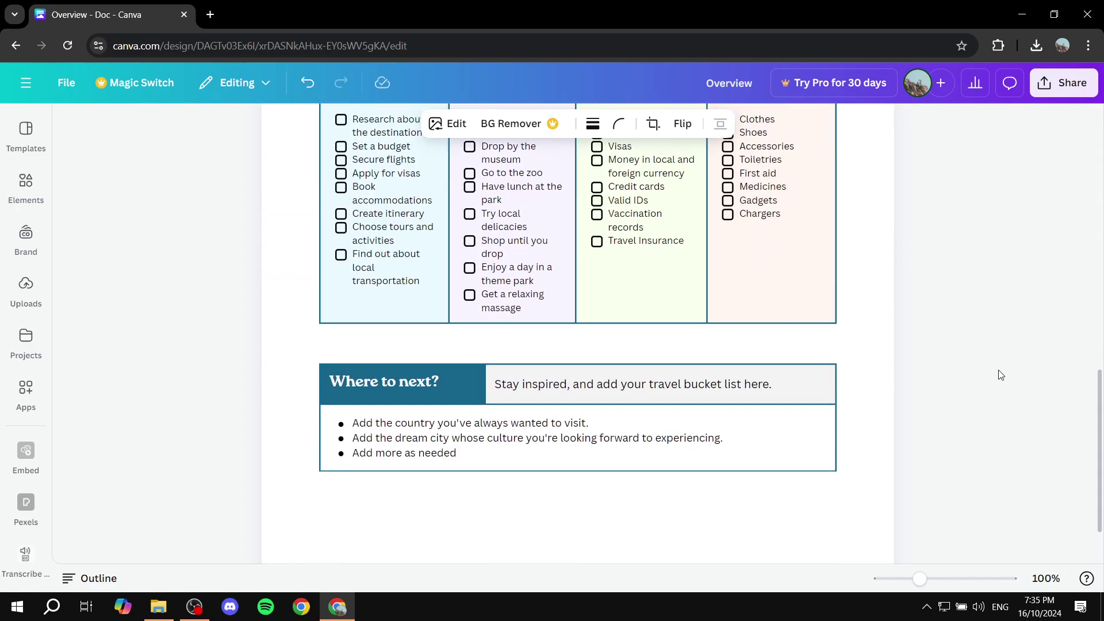
{"action": "scroll", "coordinate": [793, 364], "scroll_direction": "down", "scroll_amount": 1}
{"action": "scroll", "coordinate": [690, 258], "scroll_direction": "up", "scroll_amount": 7}
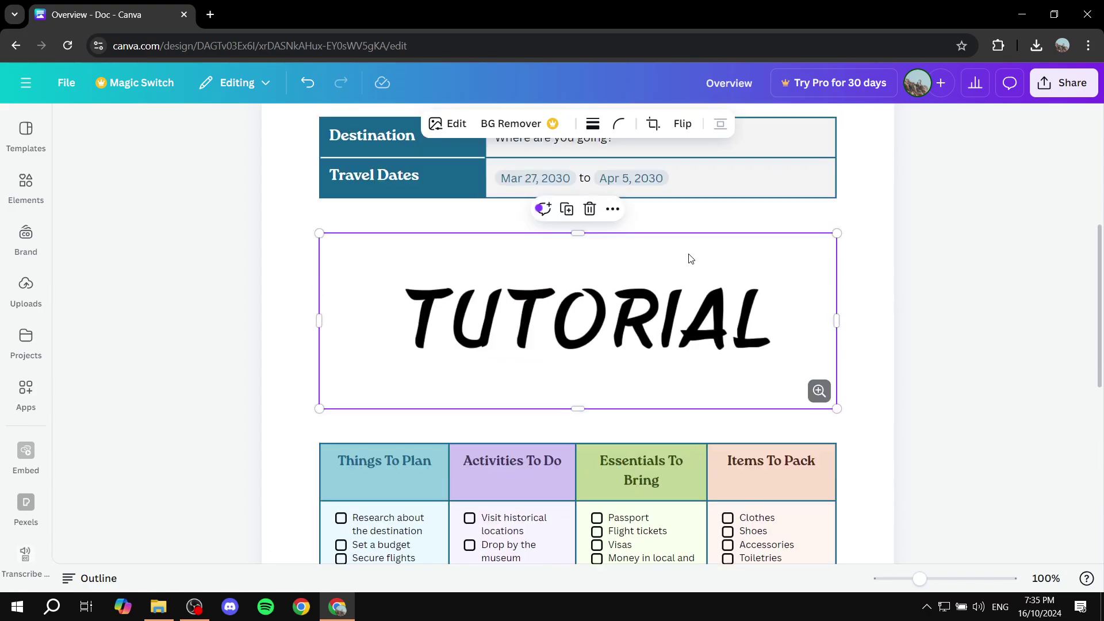
{"action": "scroll", "coordinate": [691, 259], "scroll_direction": "up", "scroll_amount": 4}
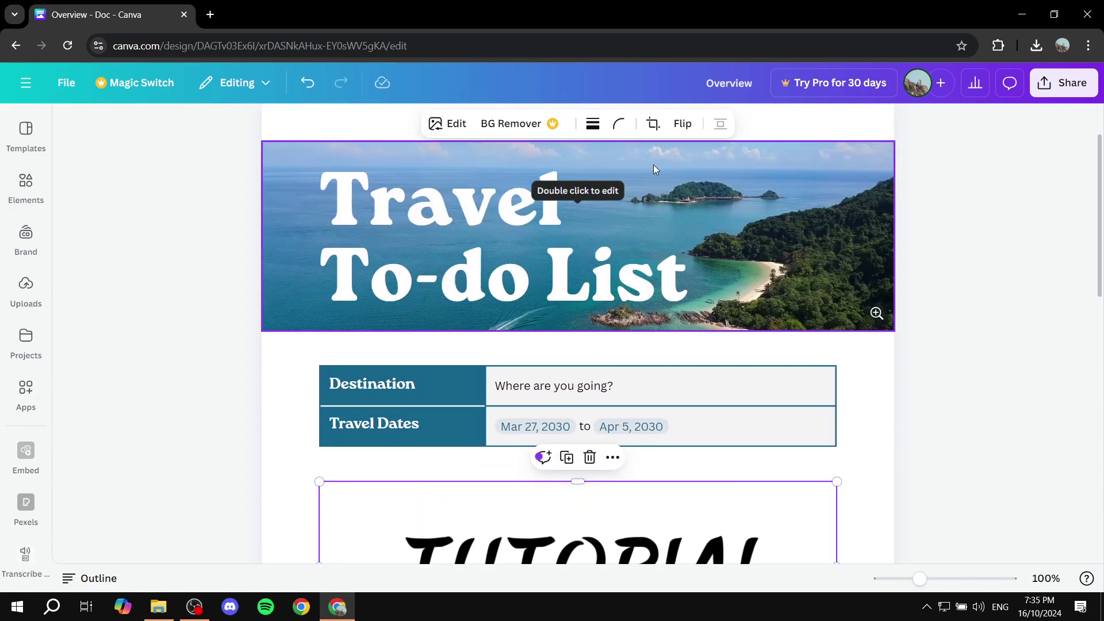
{"action": "scroll", "coordinate": [729, 291], "scroll_direction": "down", "scroll_amount": 9}
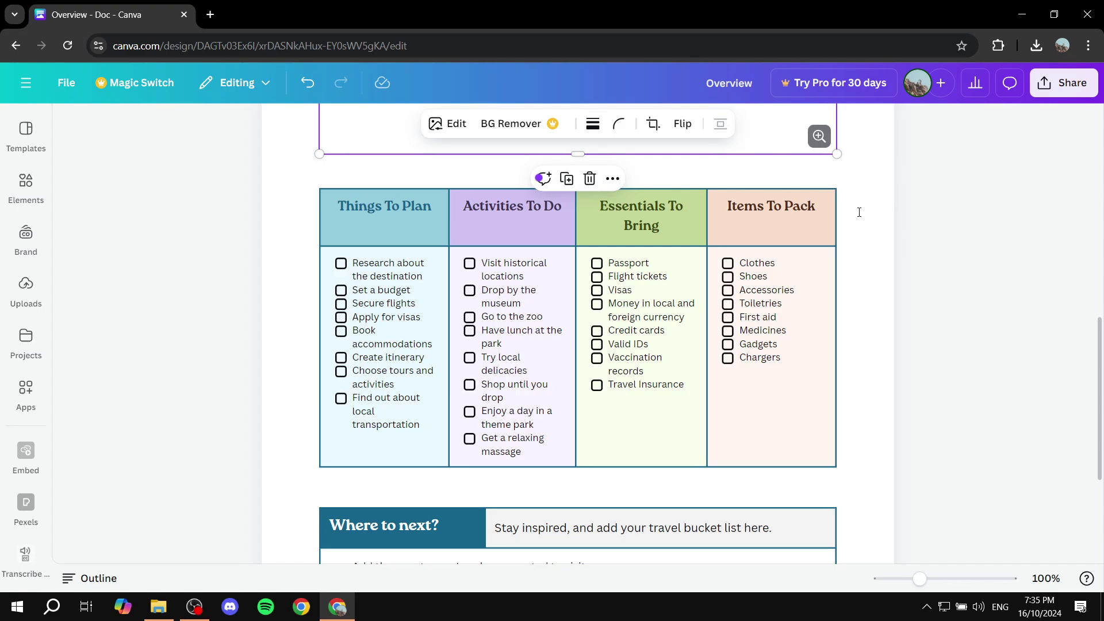
From the Canva home page, use Make a copy on the Overview card to create 'Copy of Overview'
{"action": "left_click", "coordinate": [26, 82]}
{"action": "left_click", "coordinate": [23, 92]}
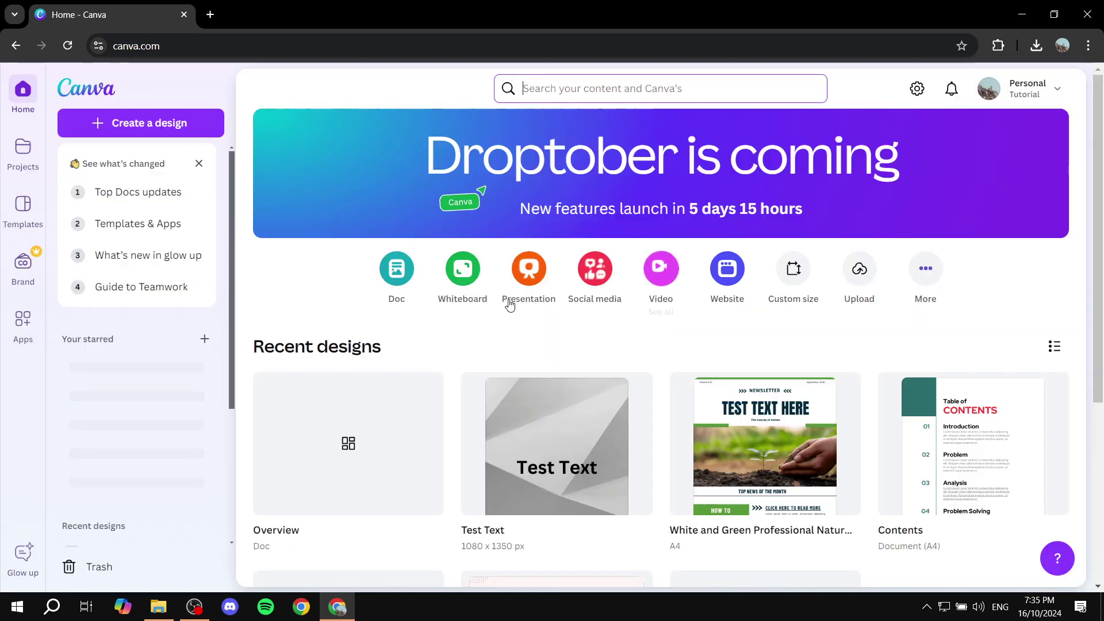
{"action": "left_click", "coordinate": [267, 387]}
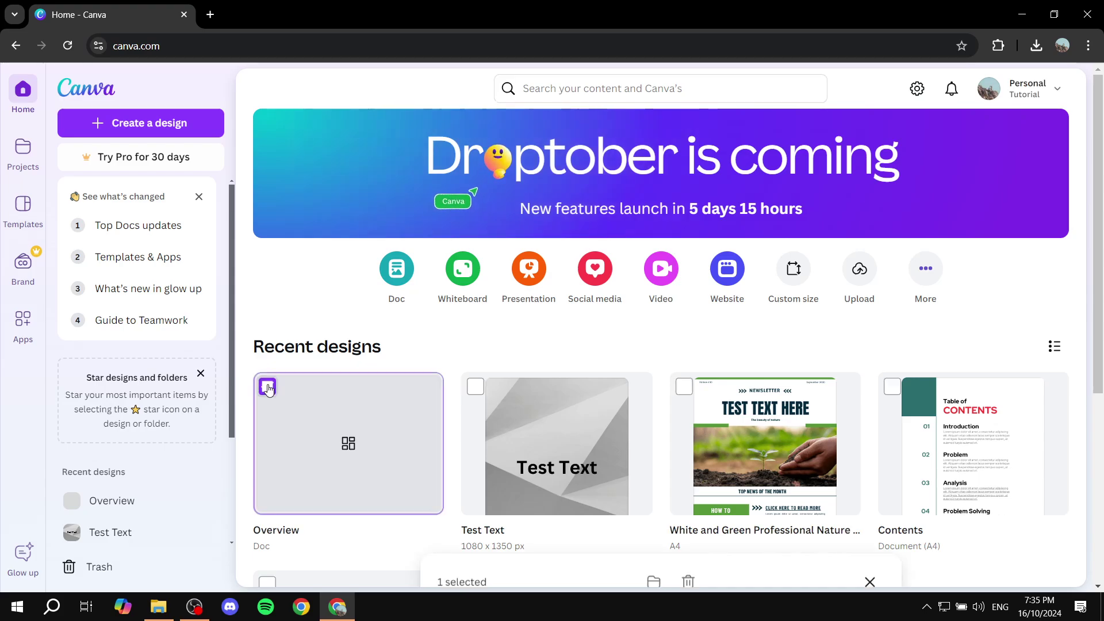
{"action": "left_click", "coordinate": [268, 387]}
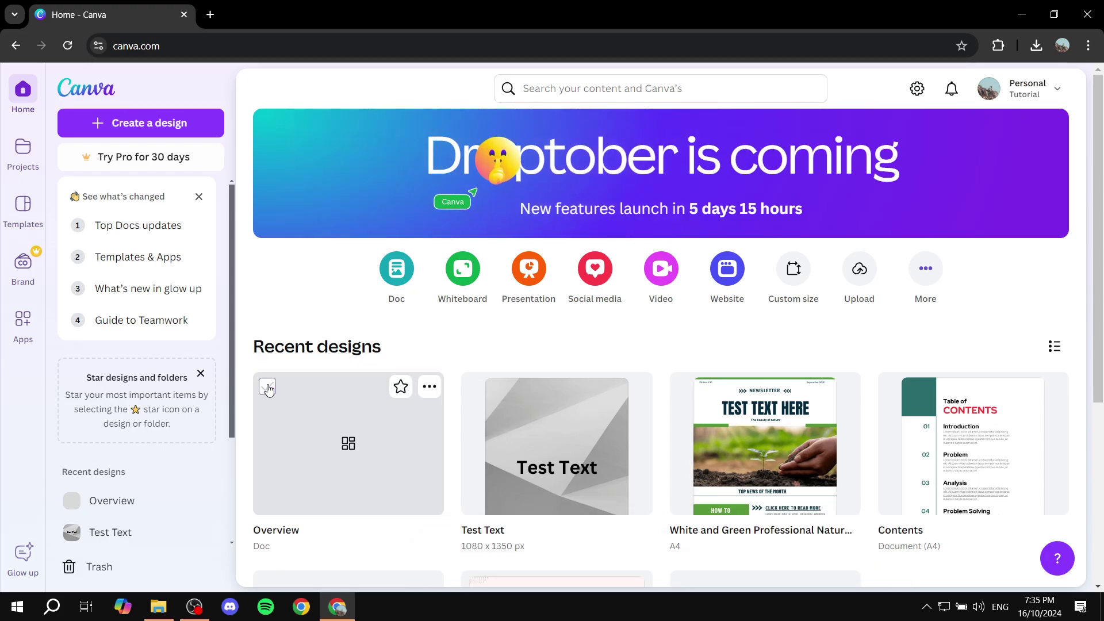
{"action": "left_click", "coordinate": [268, 387]}
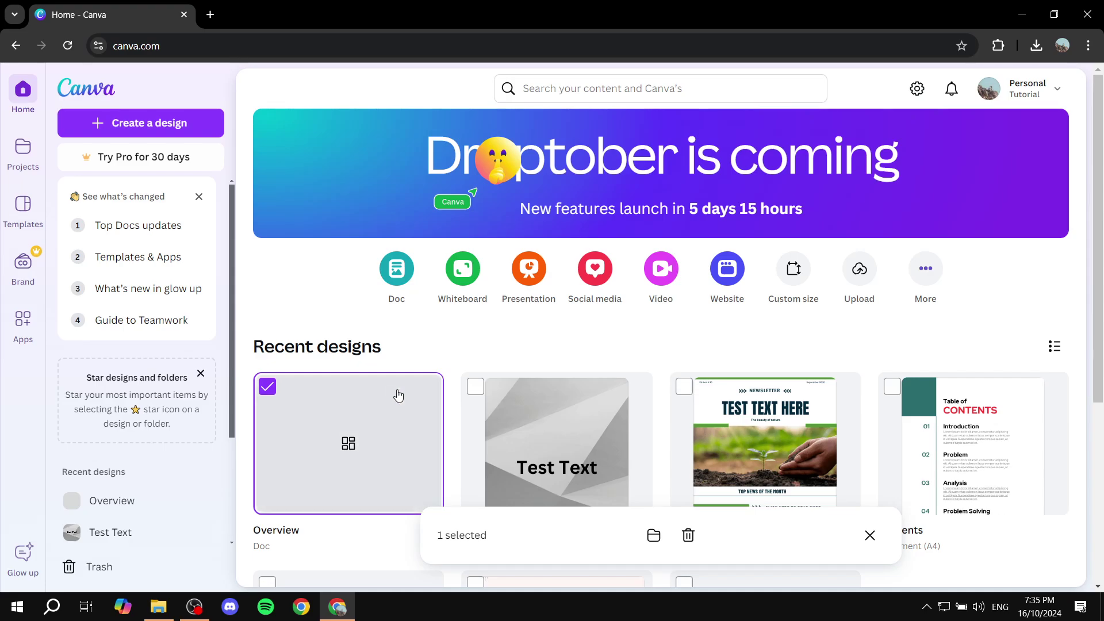
{"action": "left_click", "coordinate": [261, 387]}
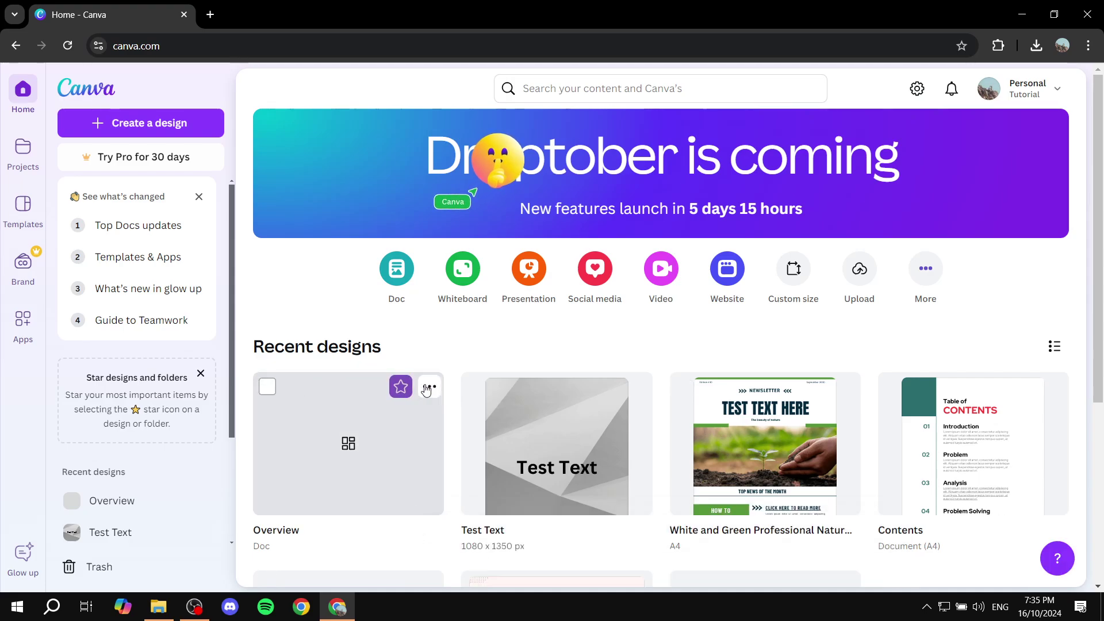
{"action": "left_click", "coordinate": [429, 388]}
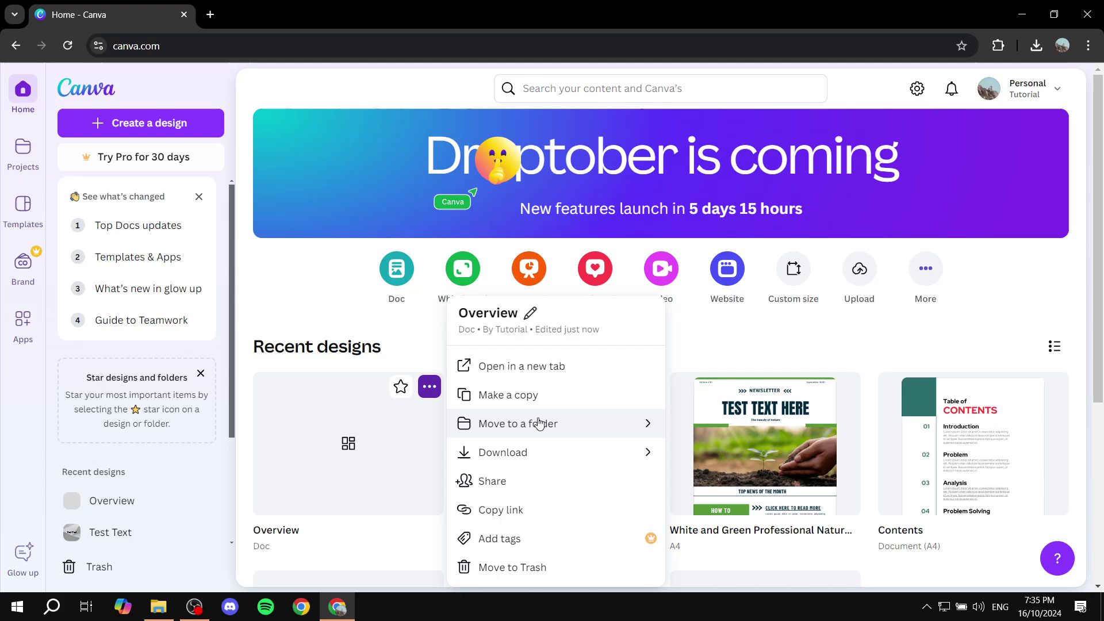
{"action": "left_click", "coordinate": [519, 396]}
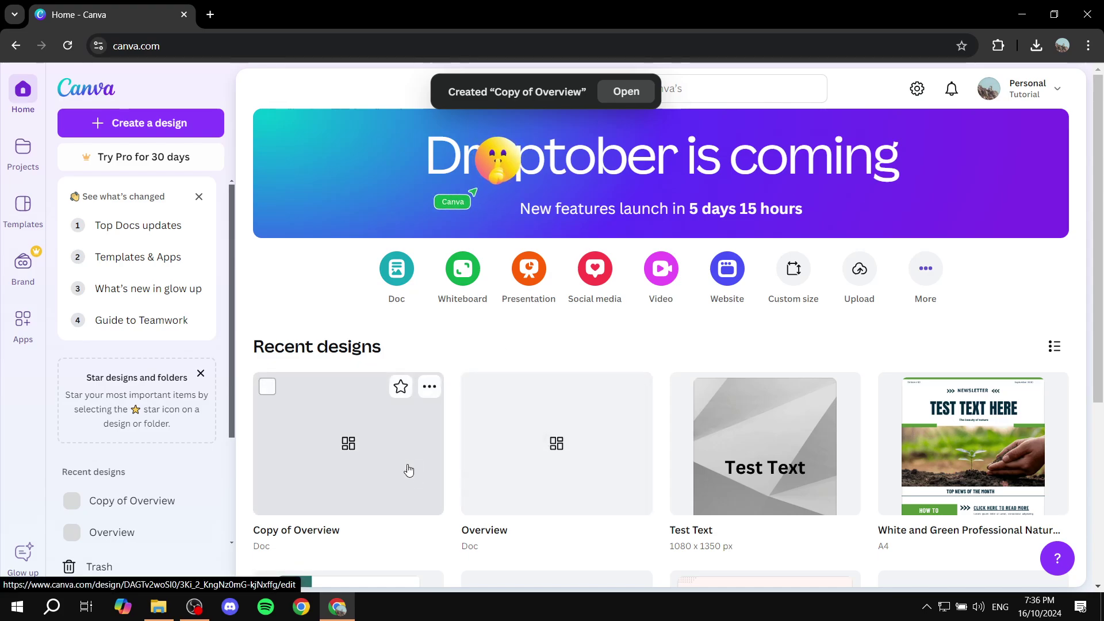
{"action": "left_click", "coordinate": [345, 449]}
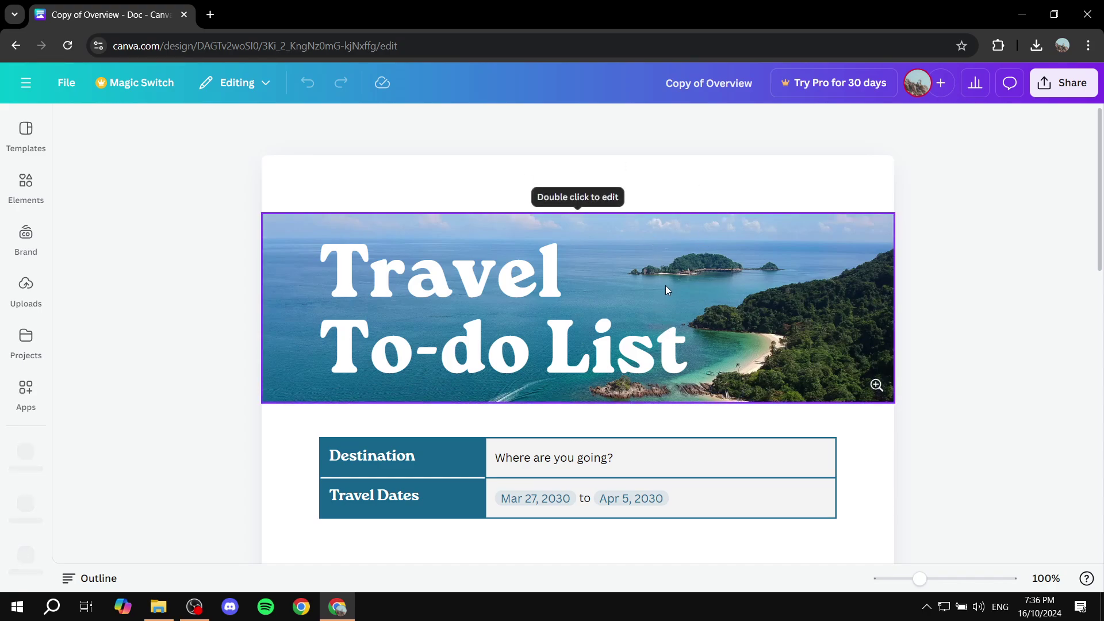
{"action": "left_click", "coordinate": [236, 82]}
{"action": "left_click", "coordinate": [236, 82]}
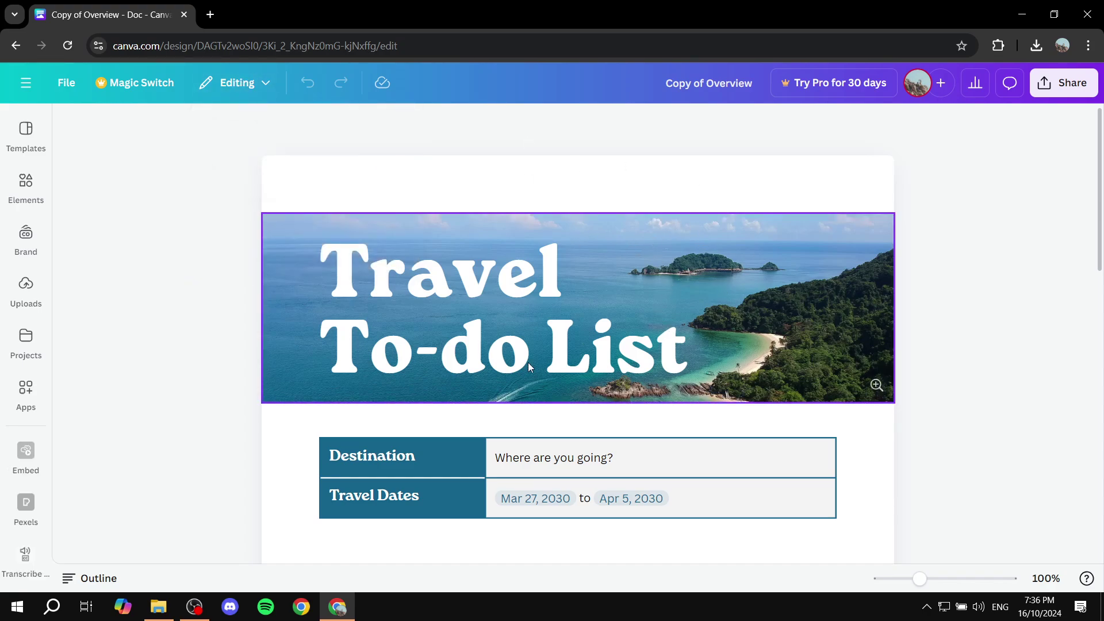
{"action": "scroll", "coordinate": [715, 328], "scroll_direction": "down", "scroll_amount": 6}
{"action": "scroll", "coordinate": [706, 367], "scroll_direction": "up", "scroll_amount": 6}
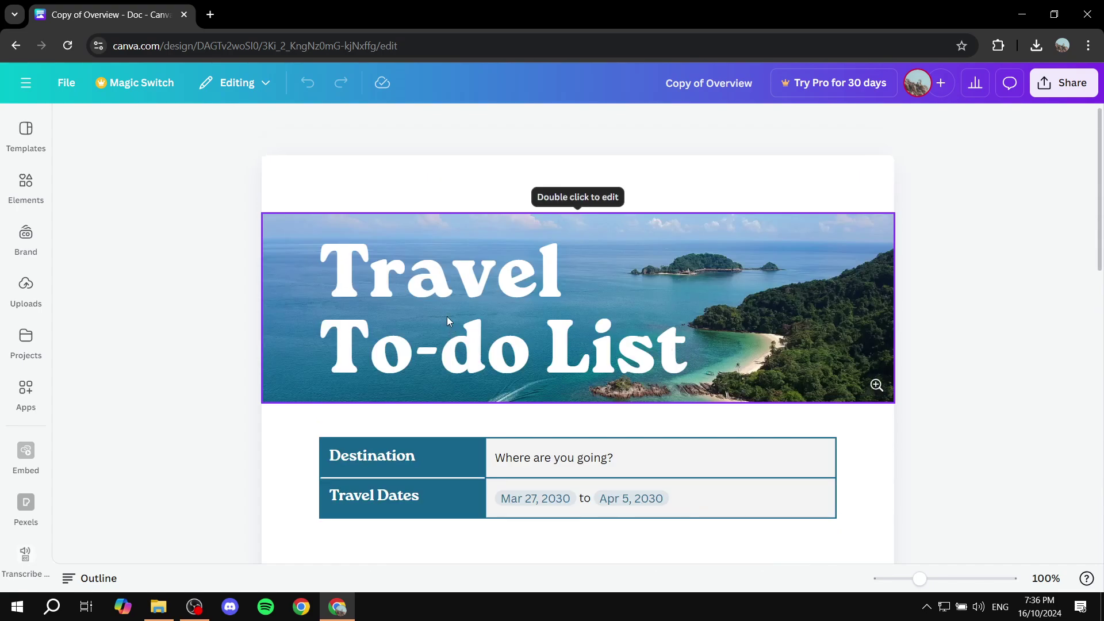
Launch Magic Switch's Convert to Presentation and start the Docs to Decks converter
{"action": "left_click", "coordinate": [141, 84]}
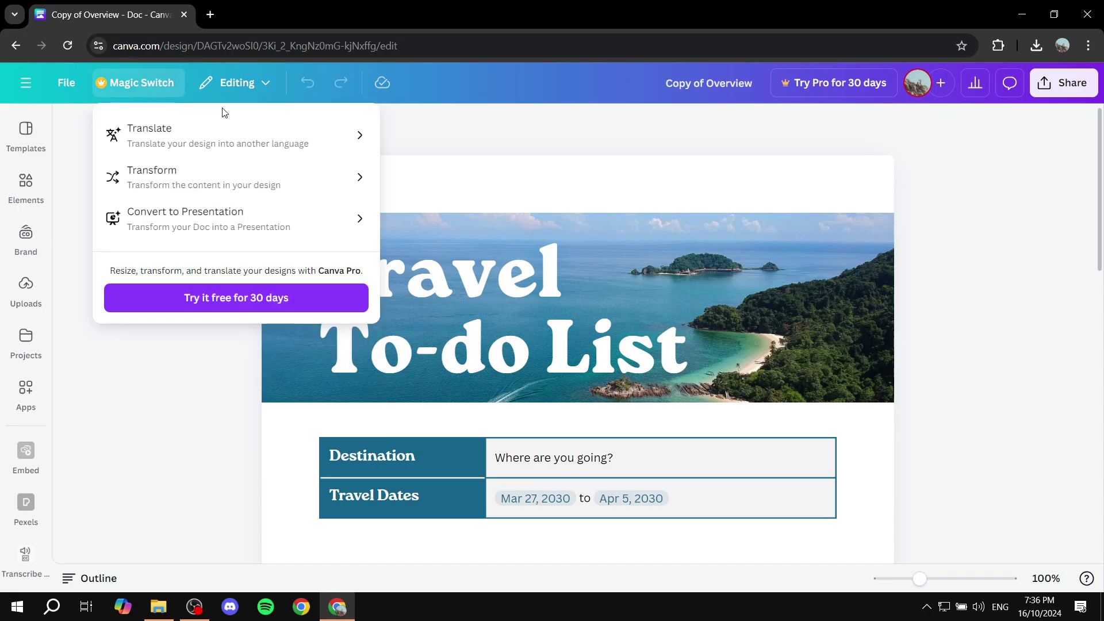
{"action": "left_click", "coordinate": [235, 229]}
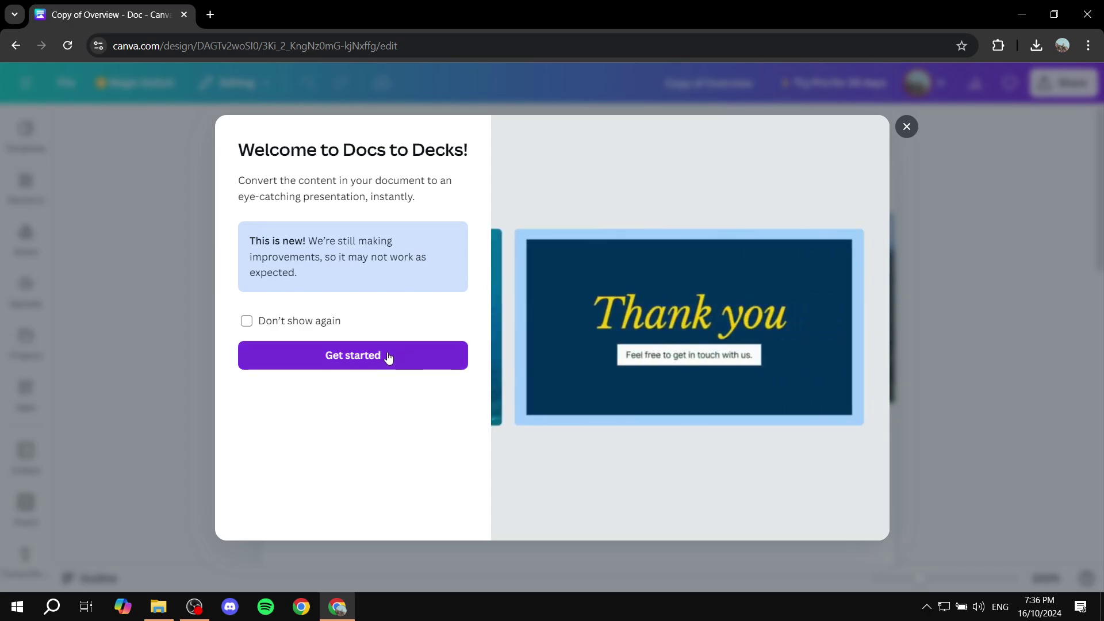
{"action": "left_click", "coordinate": [374, 357]}
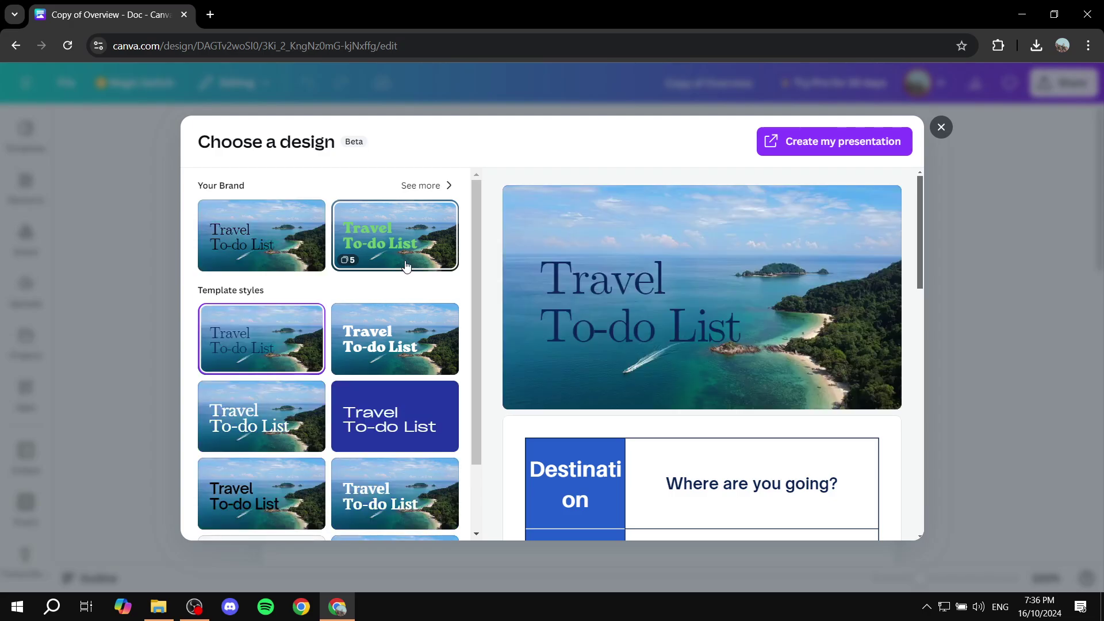
Preview several template styles and pick the fourth, with thin white titles and orange table accents
{"action": "left_click", "coordinate": [442, 355]}
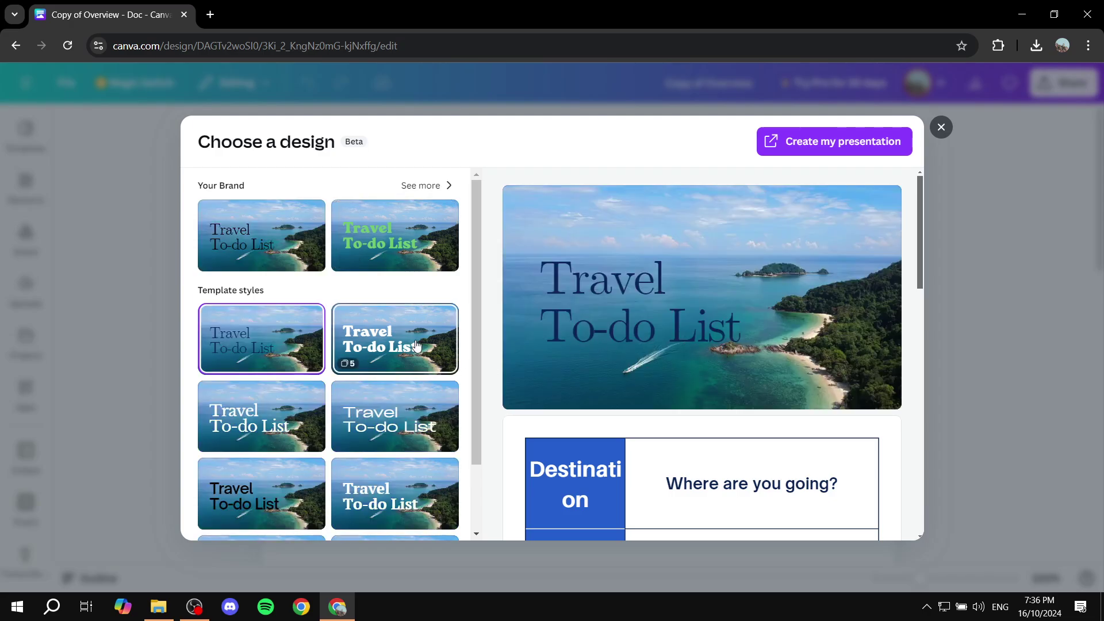
{"action": "scroll", "coordinate": [681, 328], "scroll_direction": "down", "scroll_amount": 10}
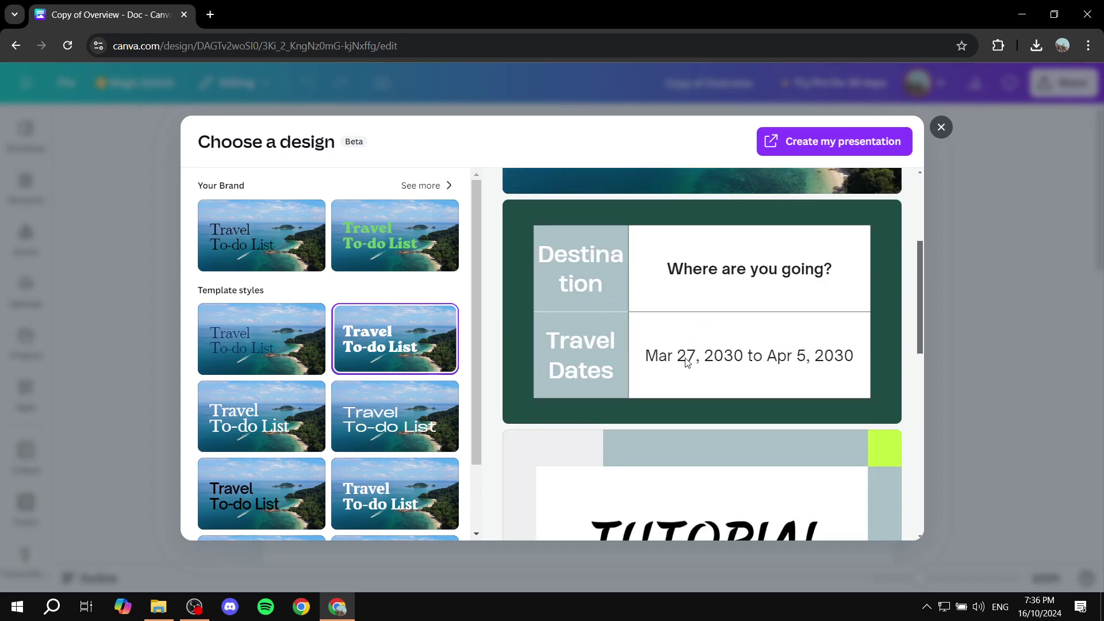
{"action": "scroll", "coordinate": [679, 368], "scroll_direction": "down", "scroll_amount": 3}
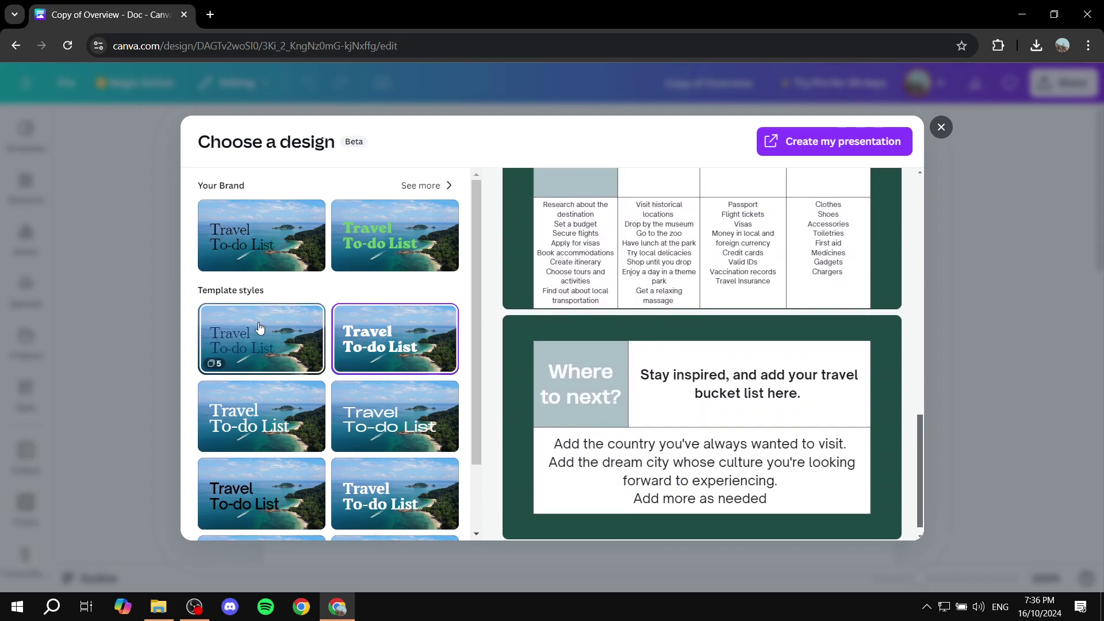
{"action": "left_click", "coordinate": [258, 329]}
{"action": "scroll", "coordinate": [793, 319], "scroll_direction": "down", "scroll_amount": 4}
{"action": "scroll", "coordinate": [781, 330], "scroll_direction": "down", "scroll_amount": 6}
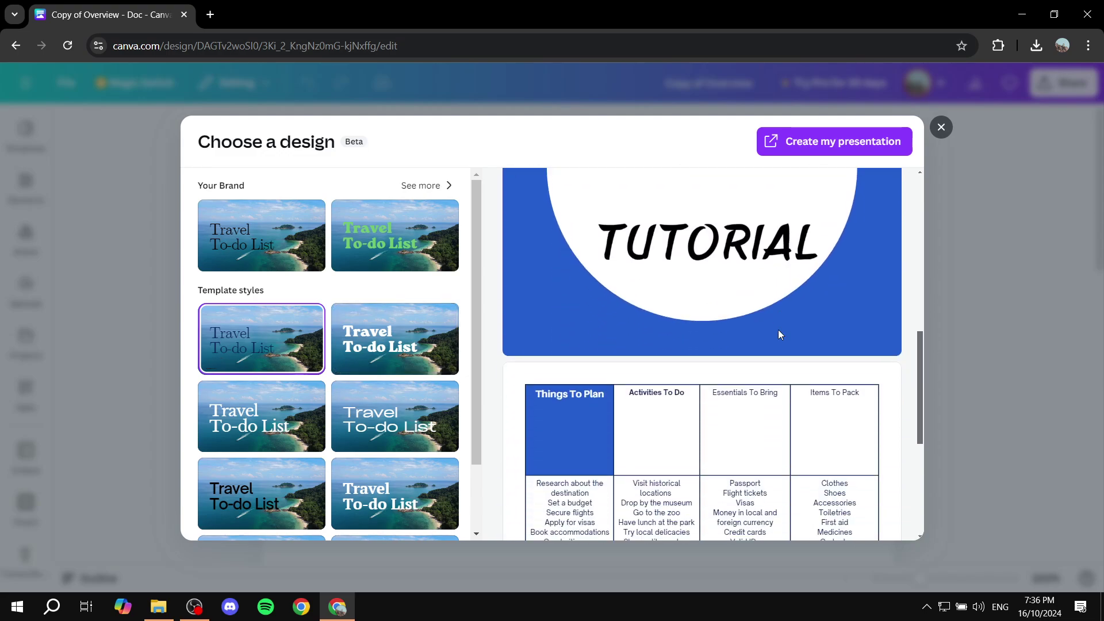
{"action": "left_click", "coordinate": [390, 415]}
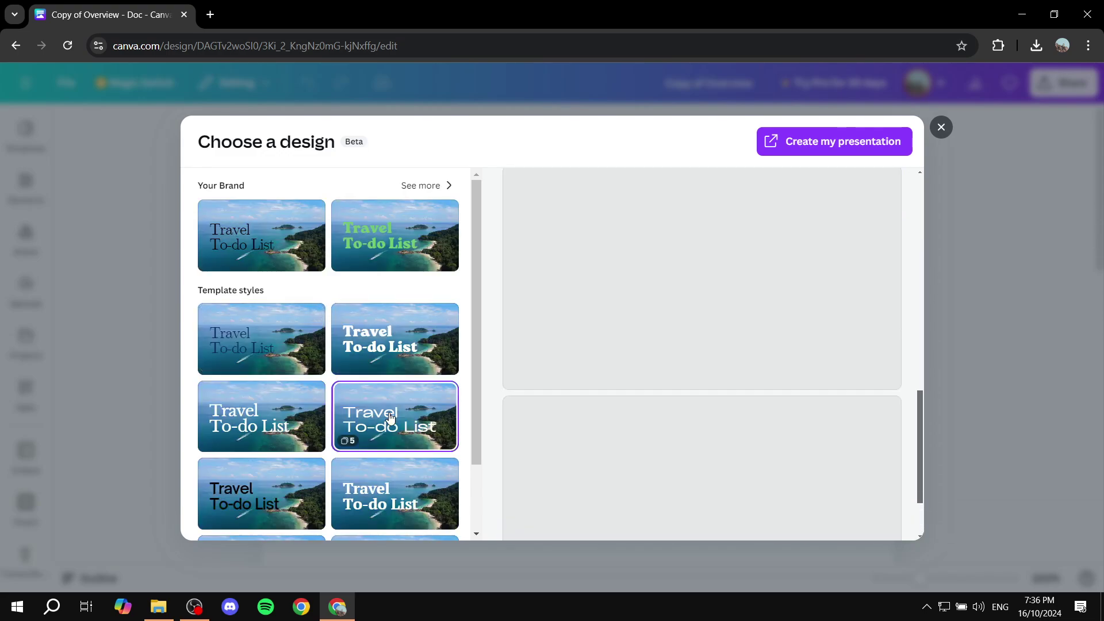
{"action": "scroll", "coordinate": [780, 292], "scroll_direction": "down", "scroll_amount": 5}
{"action": "scroll", "coordinate": [780, 303], "scroll_direction": "down", "scroll_amount": 8}
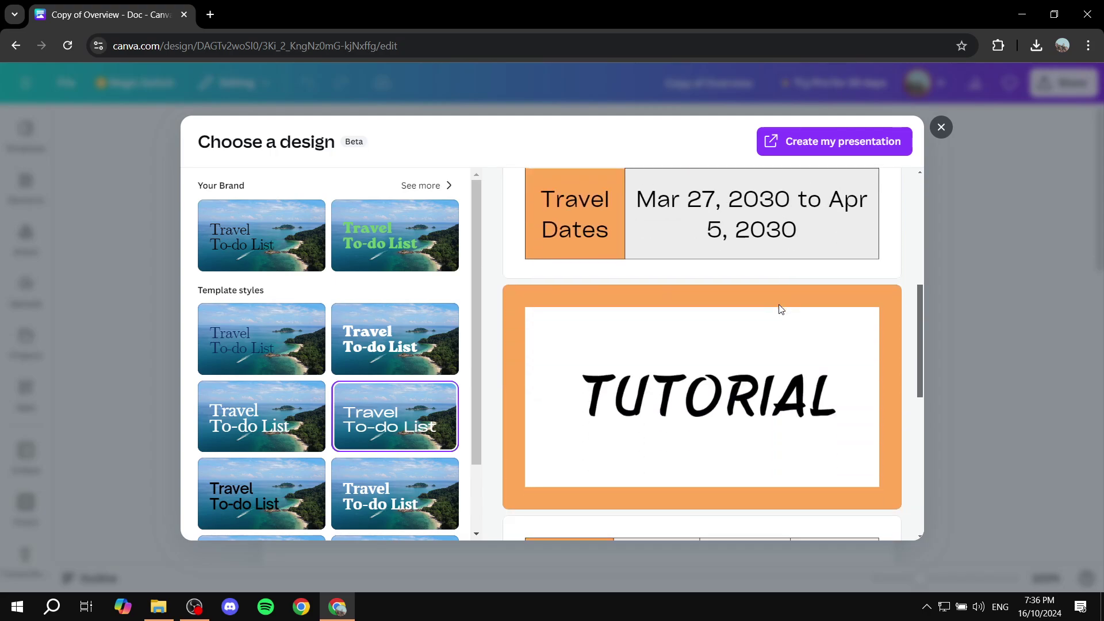
{"action": "scroll", "coordinate": [772, 313], "scroll_direction": "up", "scroll_amount": 12}
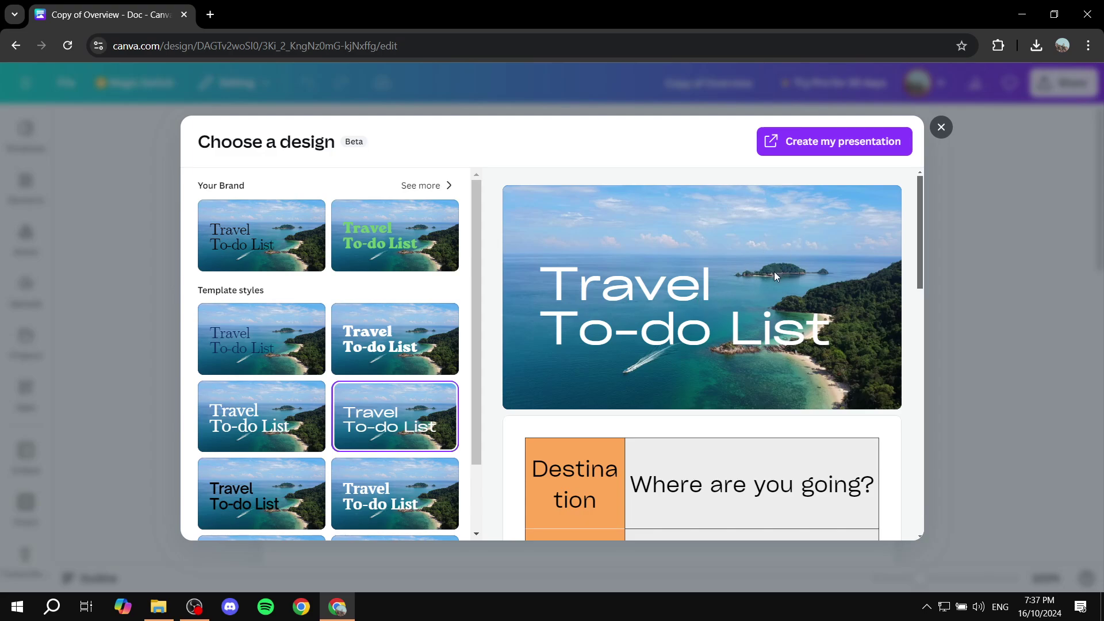
Create the 'Copy of Overview - Presentation' and scroll through its five slides in the new tab
{"action": "left_click", "coordinate": [856, 146]}
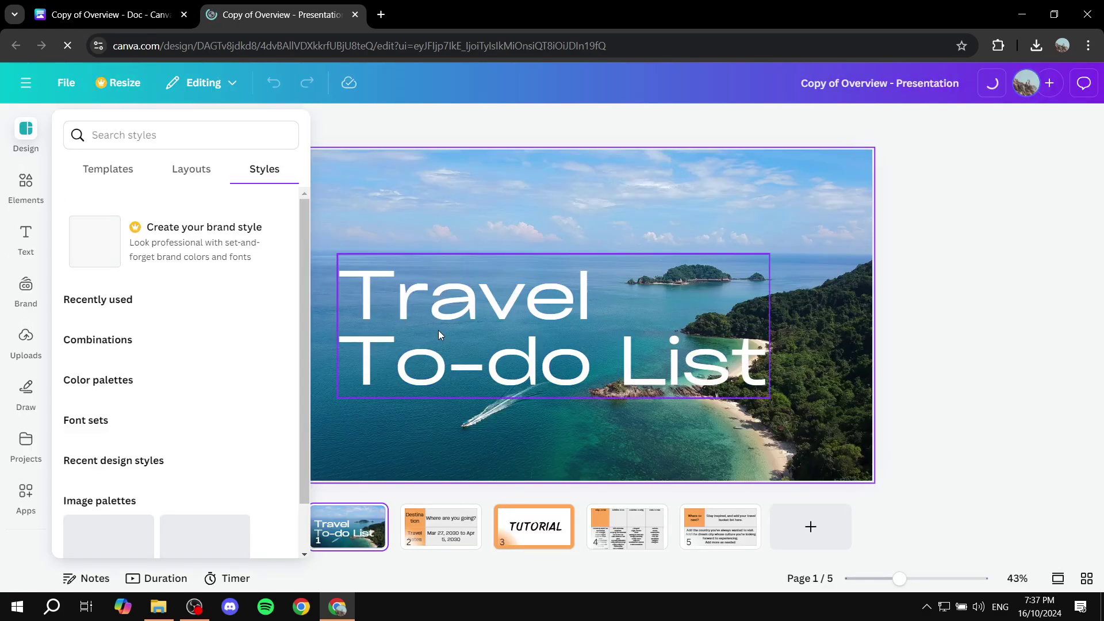
{"action": "left_click", "coordinate": [109, 14]}
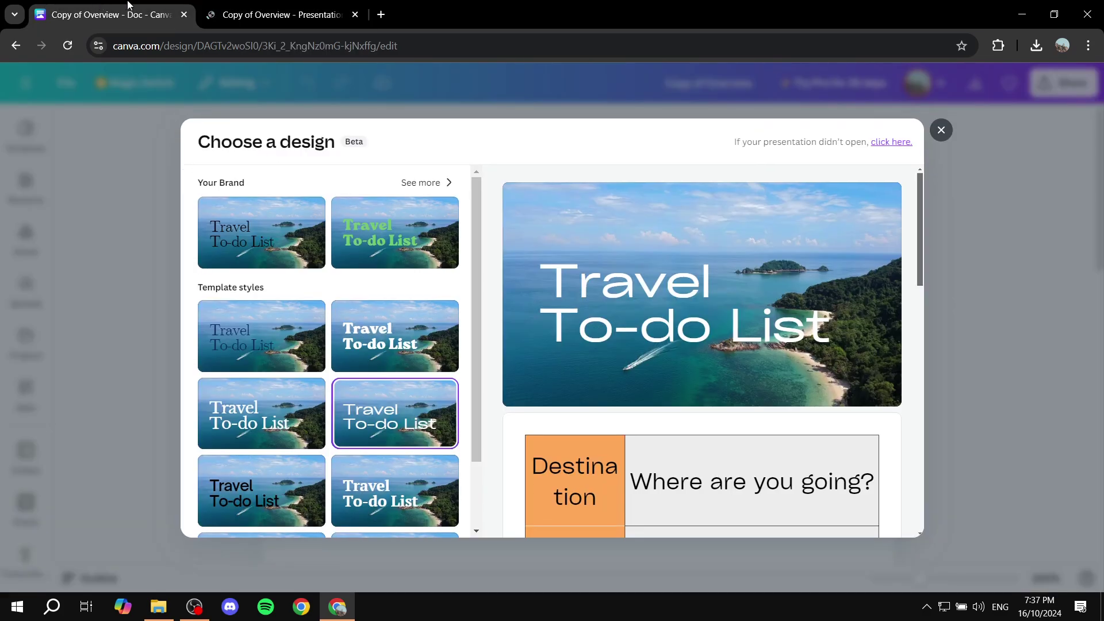
{"action": "left_click", "coordinate": [955, 129]}
{"action": "scroll", "coordinate": [598, 339], "scroll_direction": "down", "scroll_amount": 10}
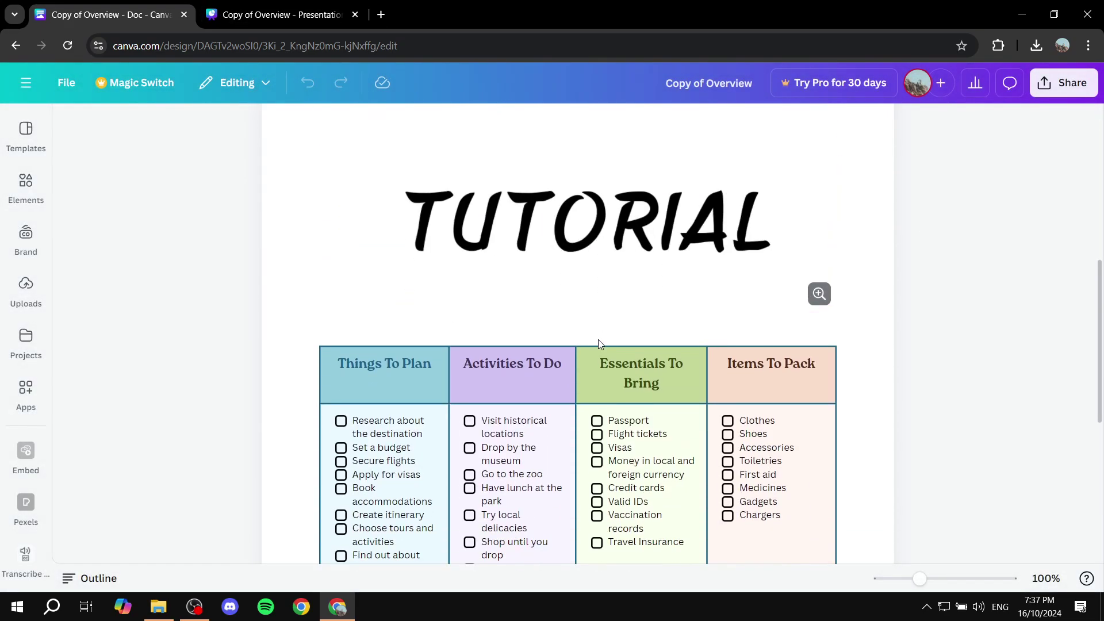
{"action": "scroll", "coordinate": [586, 328], "scroll_direction": "up", "scroll_amount": 4}
{"action": "left_click", "coordinate": [293, 6]}
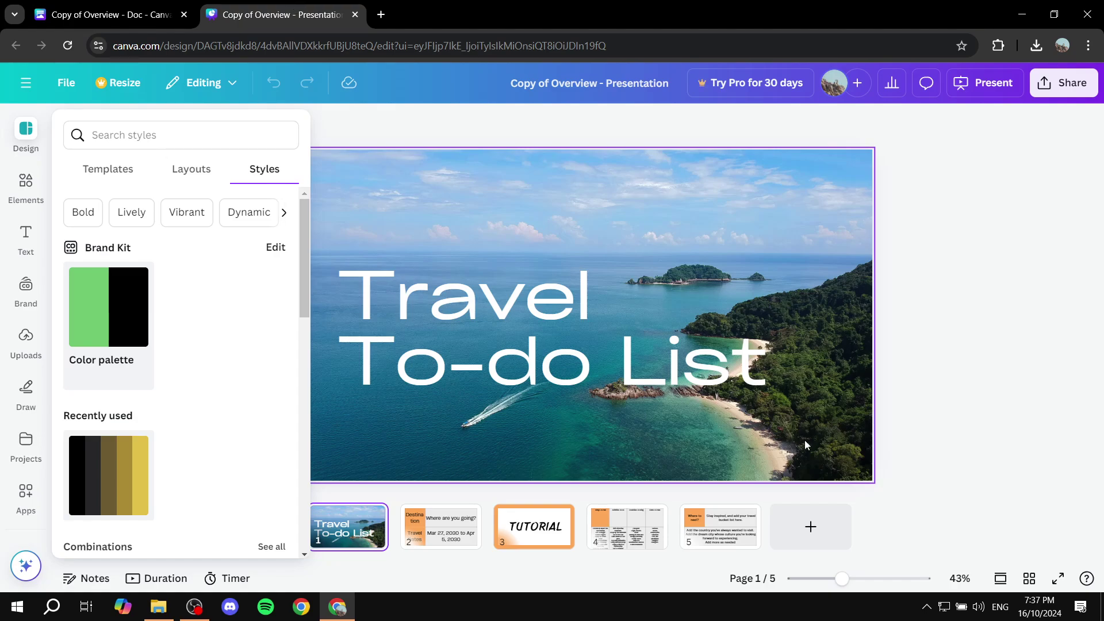
{"action": "scroll", "coordinate": [782, 432], "scroll_direction": "down", "scroll_amount": 2}
{"action": "scroll", "coordinate": [772, 415], "scroll_direction": "down", "scroll_amount": 4}
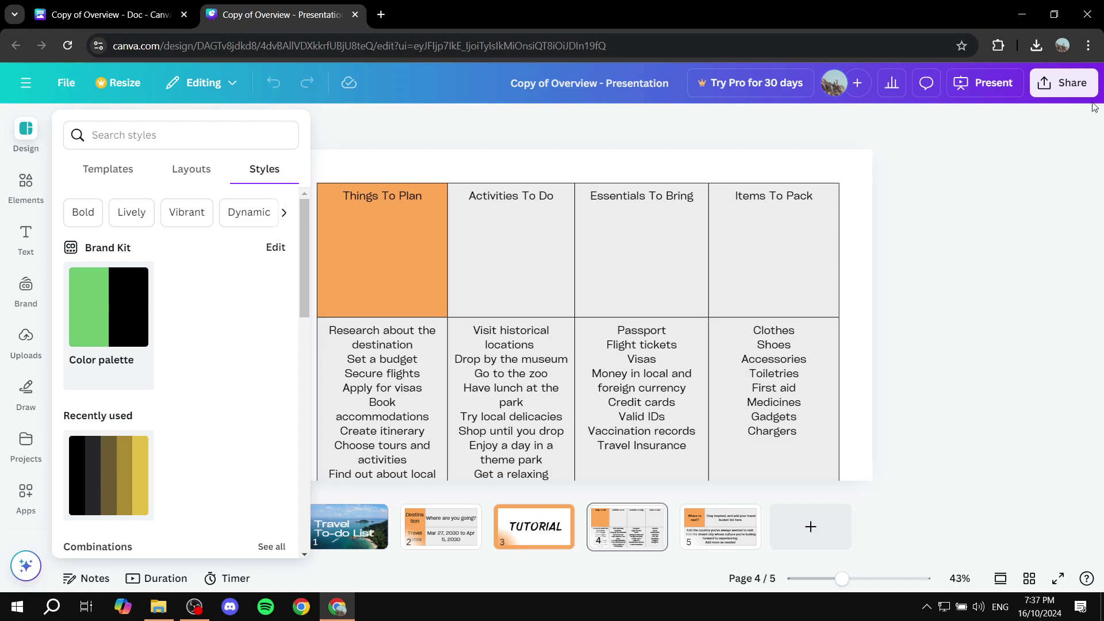
Download all 5 pages as a Microsoft PowerPoint PPTX file and dismiss the completed download card
{"action": "left_click", "coordinate": [1065, 86]}
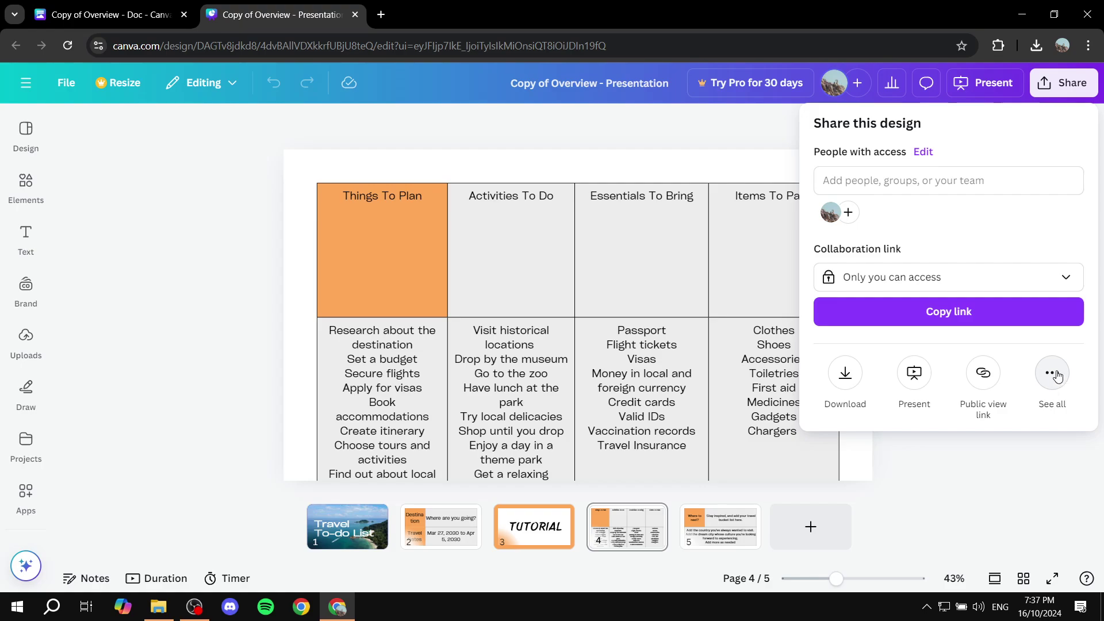
{"action": "left_click", "coordinate": [1053, 374]}
{"action": "scroll", "coordinate": [954, 383], "scroll_direction": "down", "scroll_amount": 3}
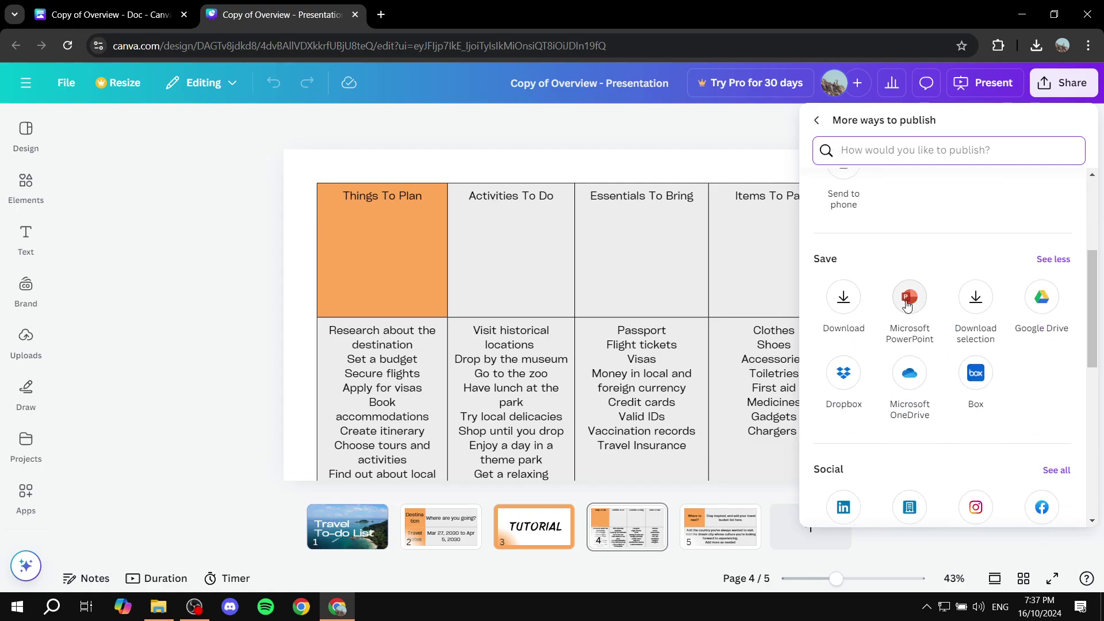
{"action": "left_click", "coordinate": [907, 305]}
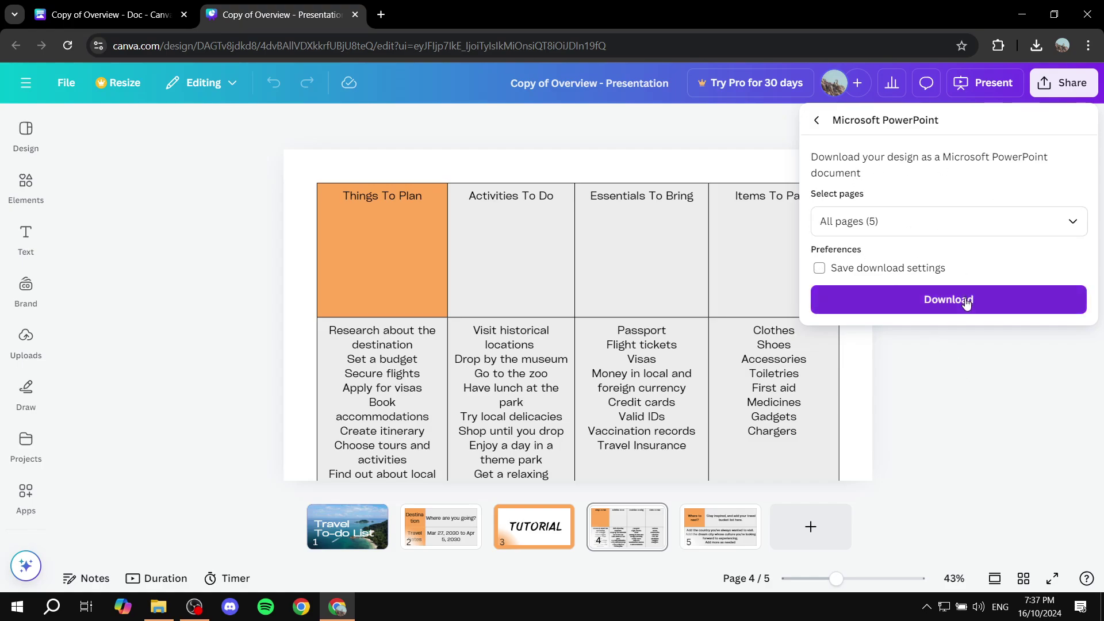
{"action": "left_click", "coordinate": [966, 301]}
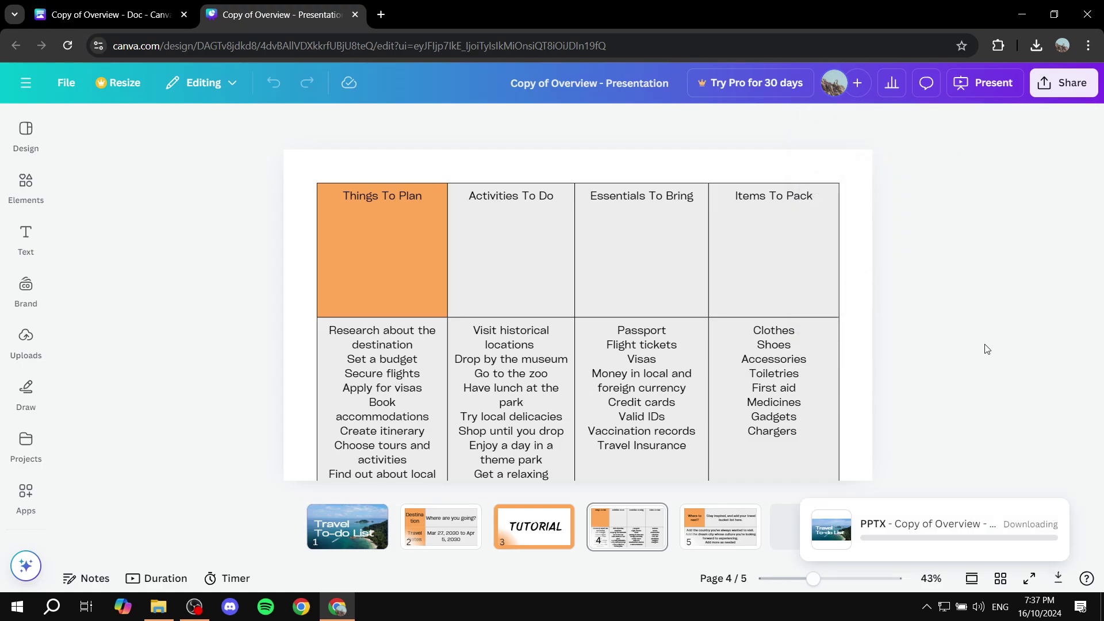
{"action": "left_click", "coordinate": [994, 155]}
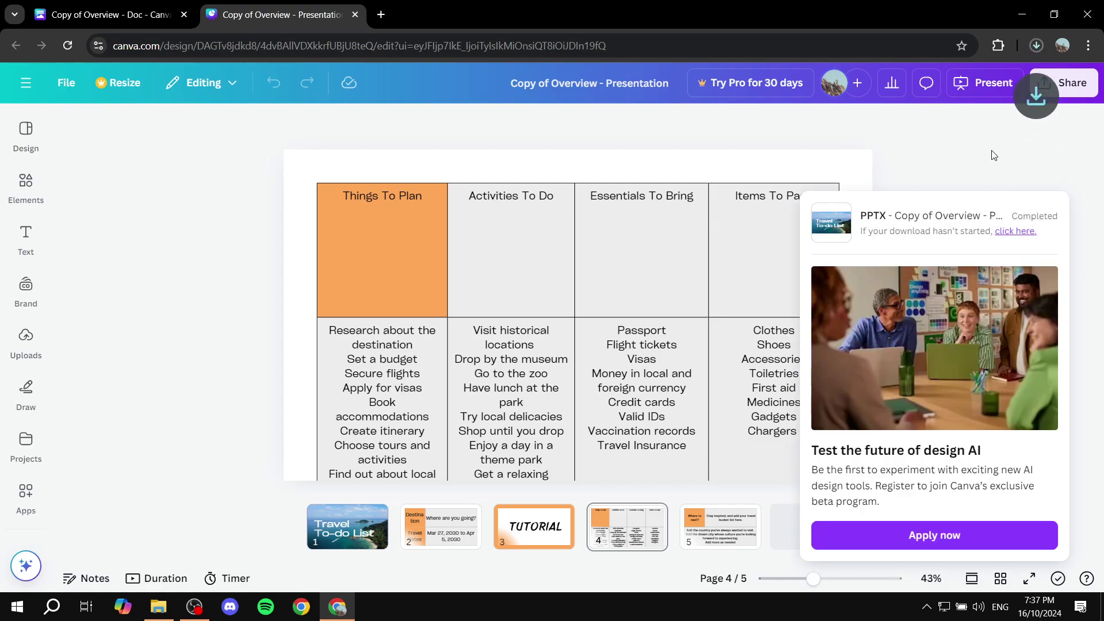